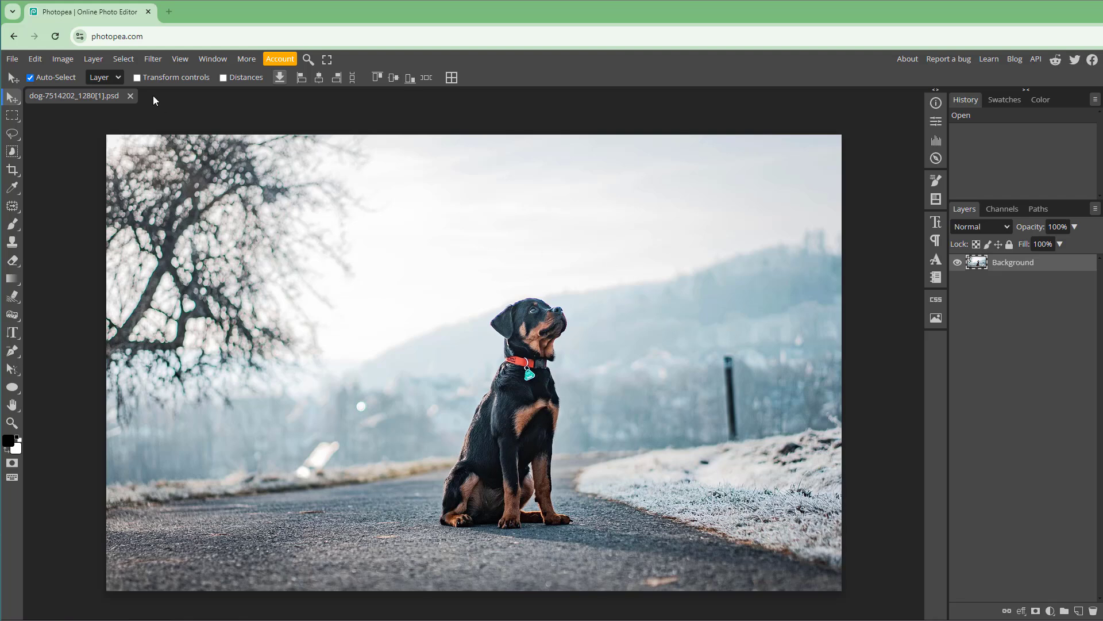
Open Filter > Noise > Add Noise, move the dialog aside, and preview a 61% amount
left_click(152, 58)
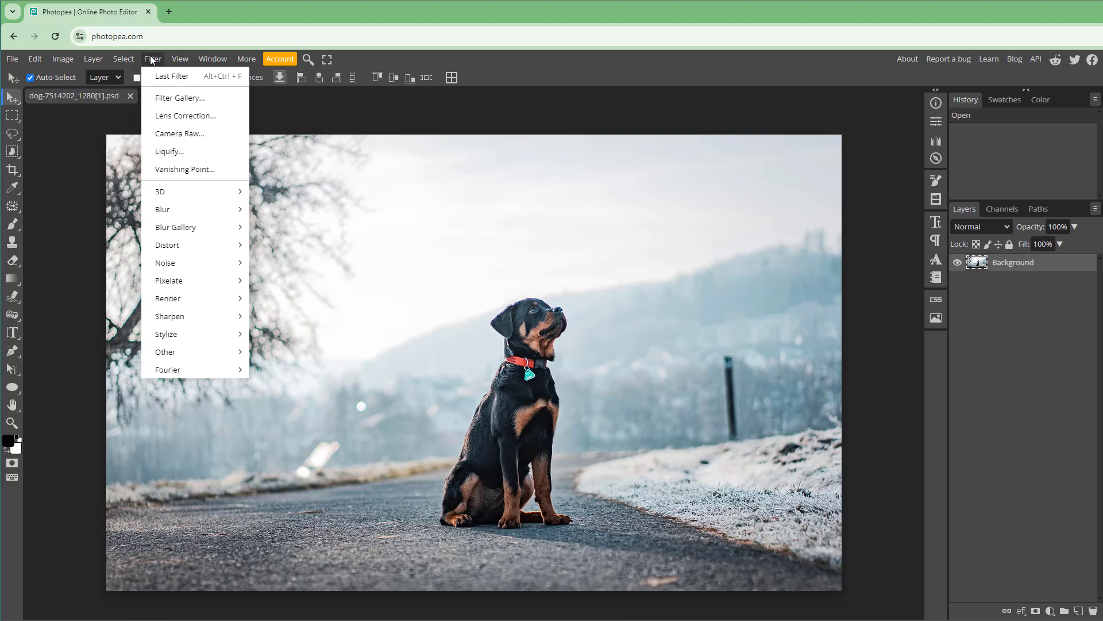
mouse_move(185, 262)
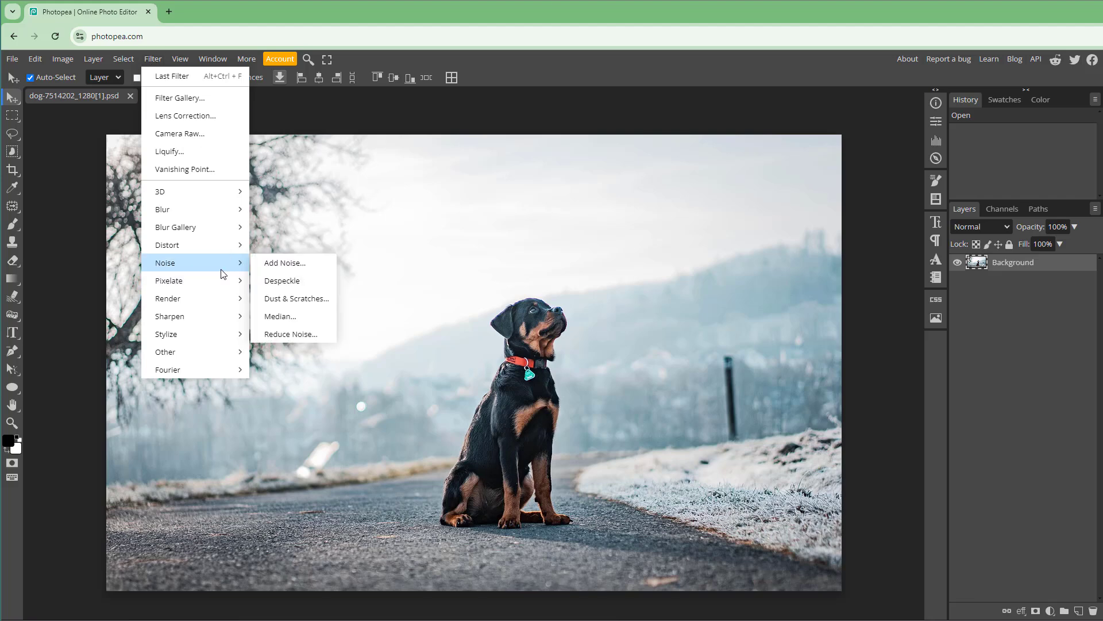
left_click(316, 263)
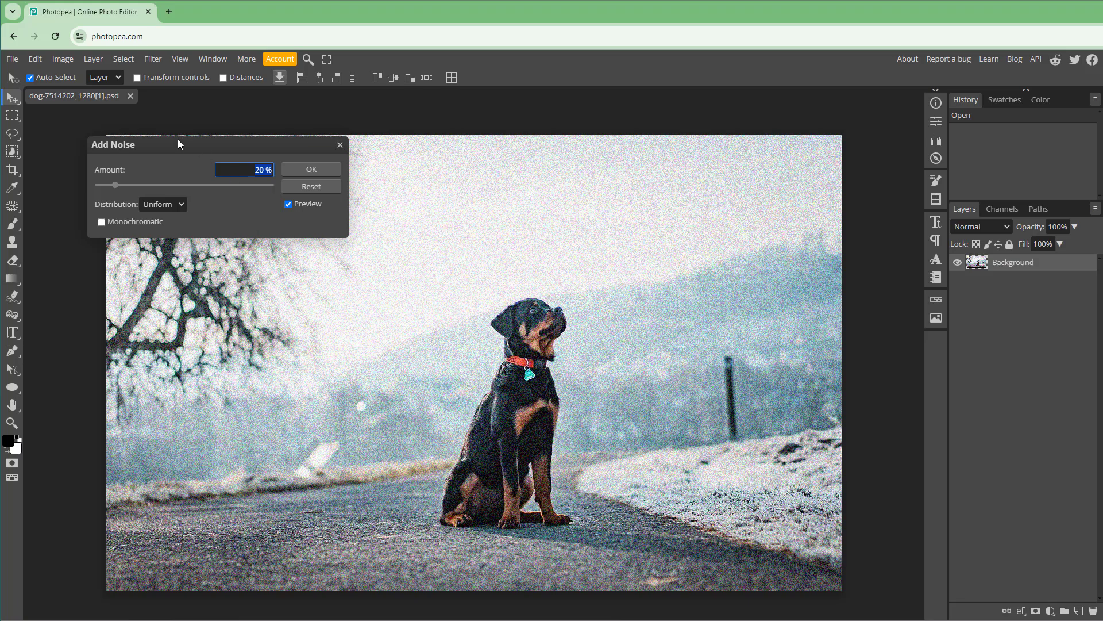
left_click_drag(178, 139, 699, 214)
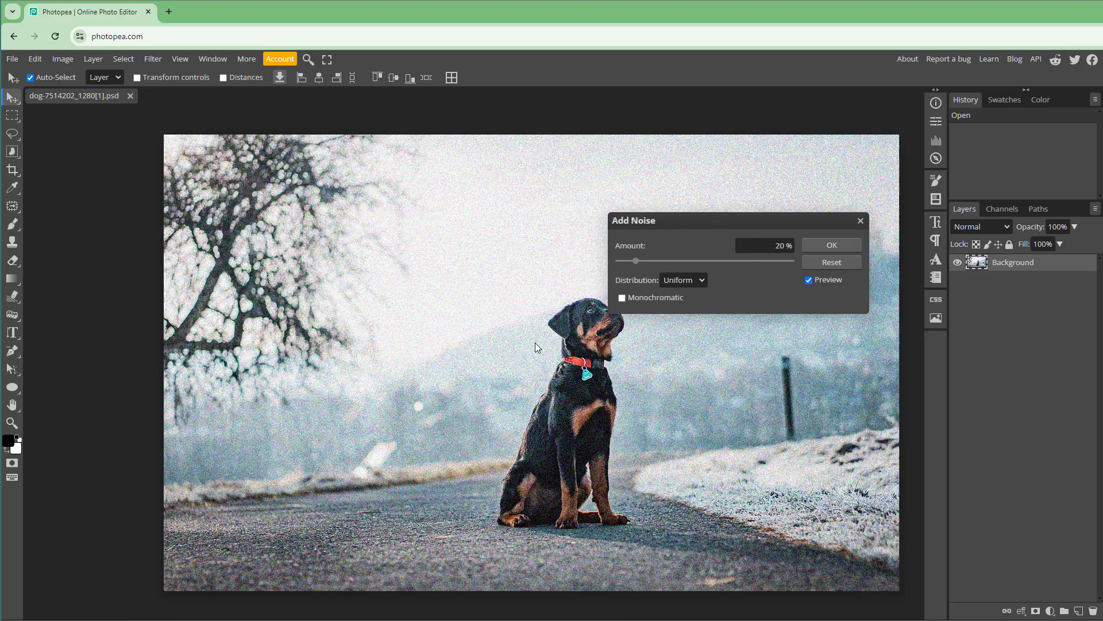
scroll(524, 348, "up", 1)
scroll(524, 348, "up", 2)
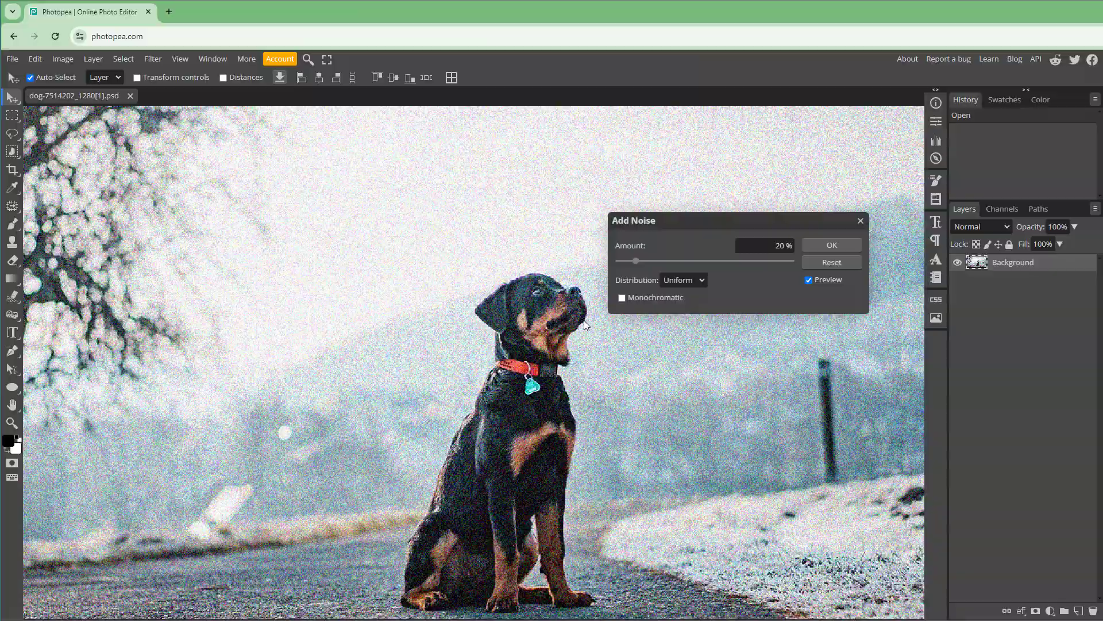
mouse_move(649, 268)
left_mouse_down()
mouse_move(687, 270)
mouse_move(630, 268)
mouse_move(674, 268)
left_mouse_up()
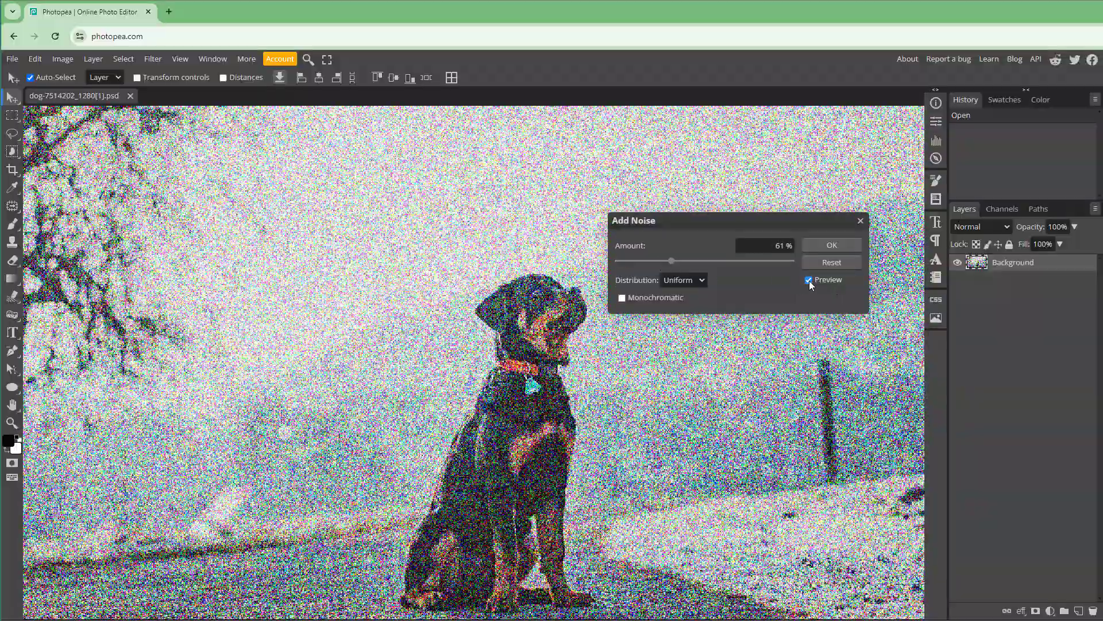
Set Add Noise to Gaussian distribution, Monochromatic, with the amount lowered to 9%
left_click(809, 280)
left_click(809, 279)
left_click(682, 279)
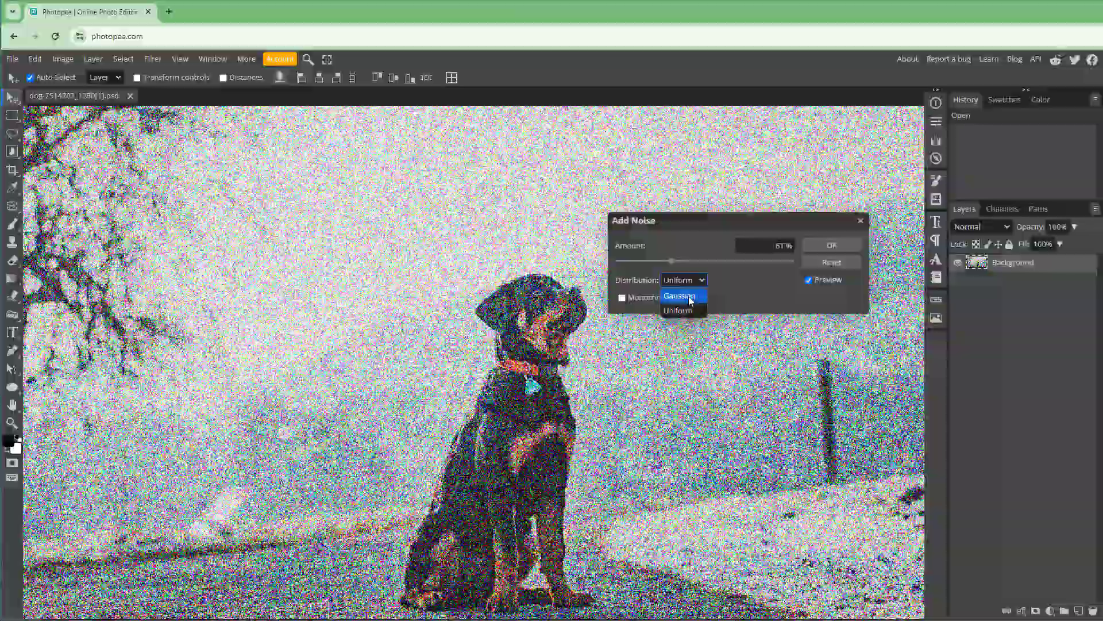
left_click(681, 299)
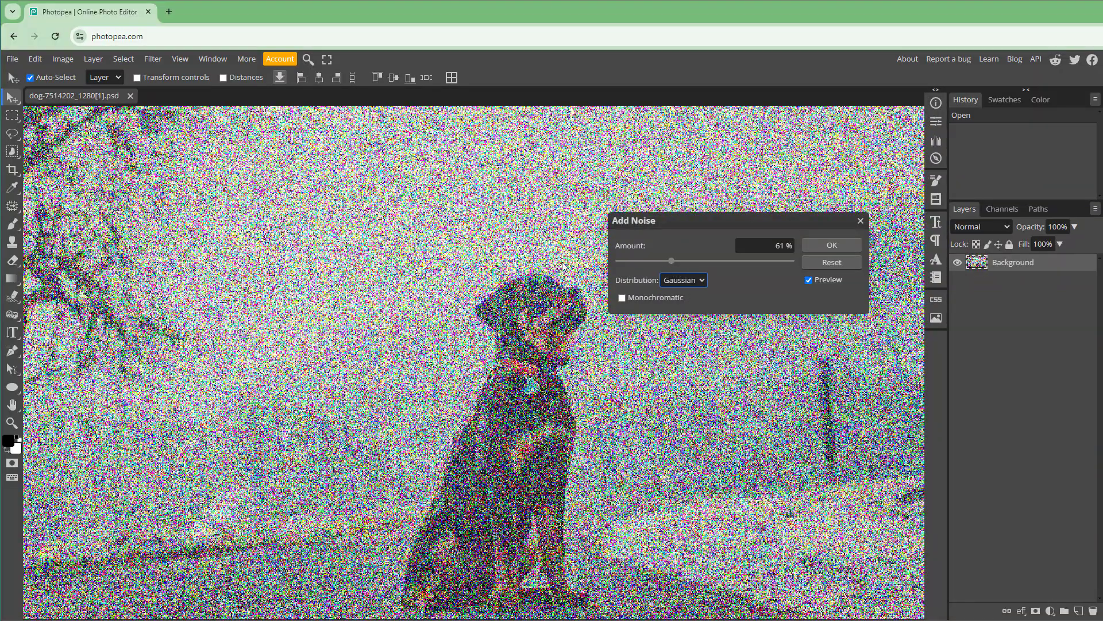
left_click(686, 280)
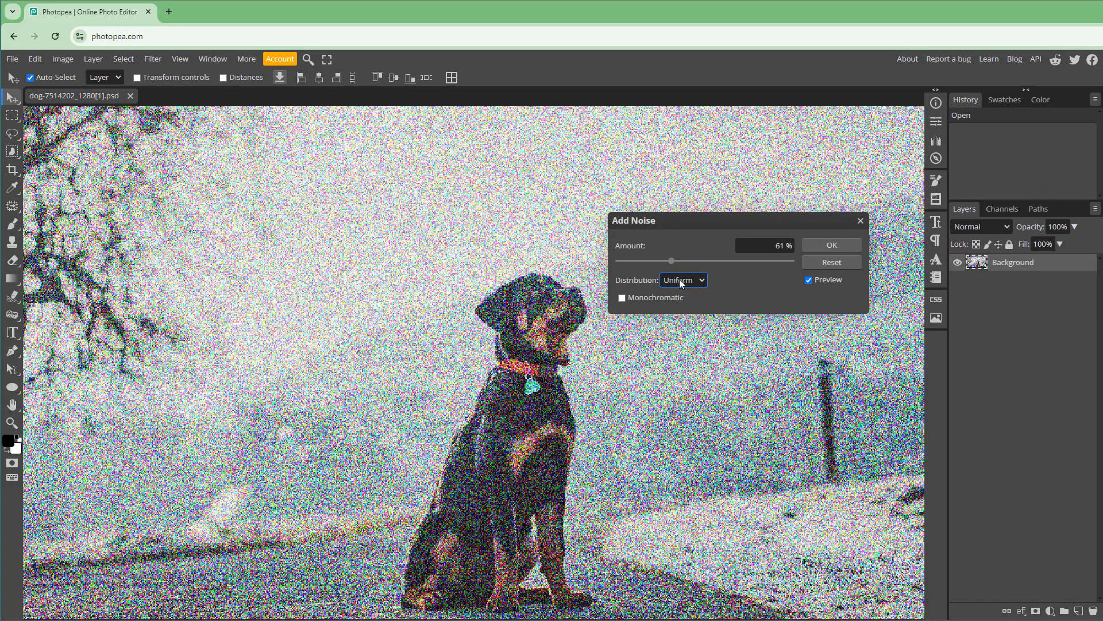
left_click(682, 280)
left_click(681, 299)
left_click_drag(671, 261, 639, 267)
left_click(640, 298)
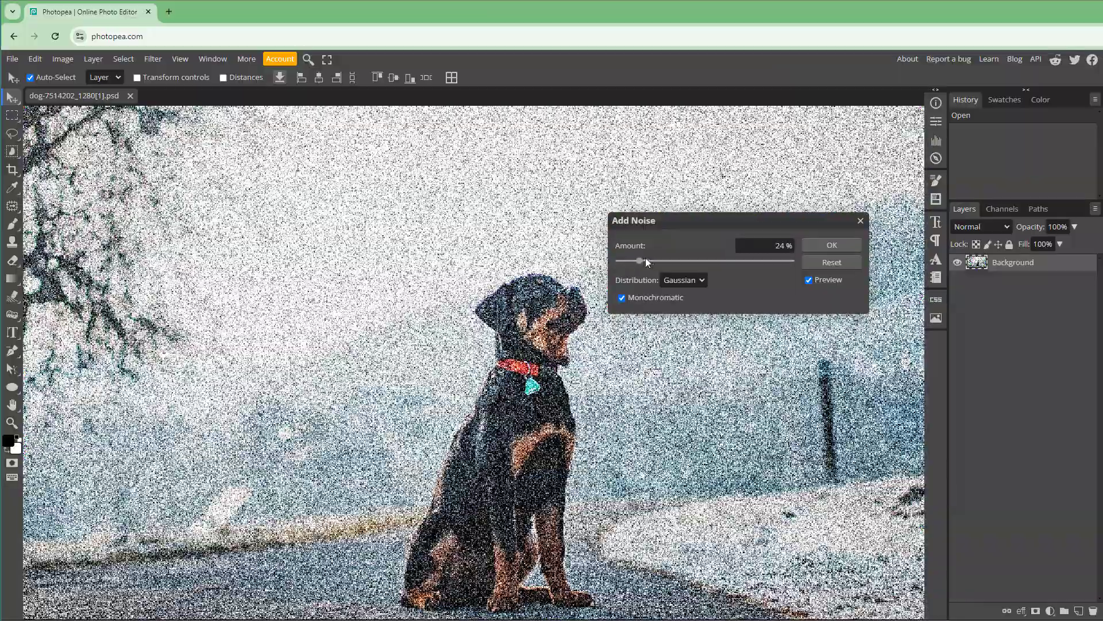
mouse_move(639, 262)
left_mouse_down()
mouse_move(656, 265)
mouse_move(628, 268)
left_mouse_up()
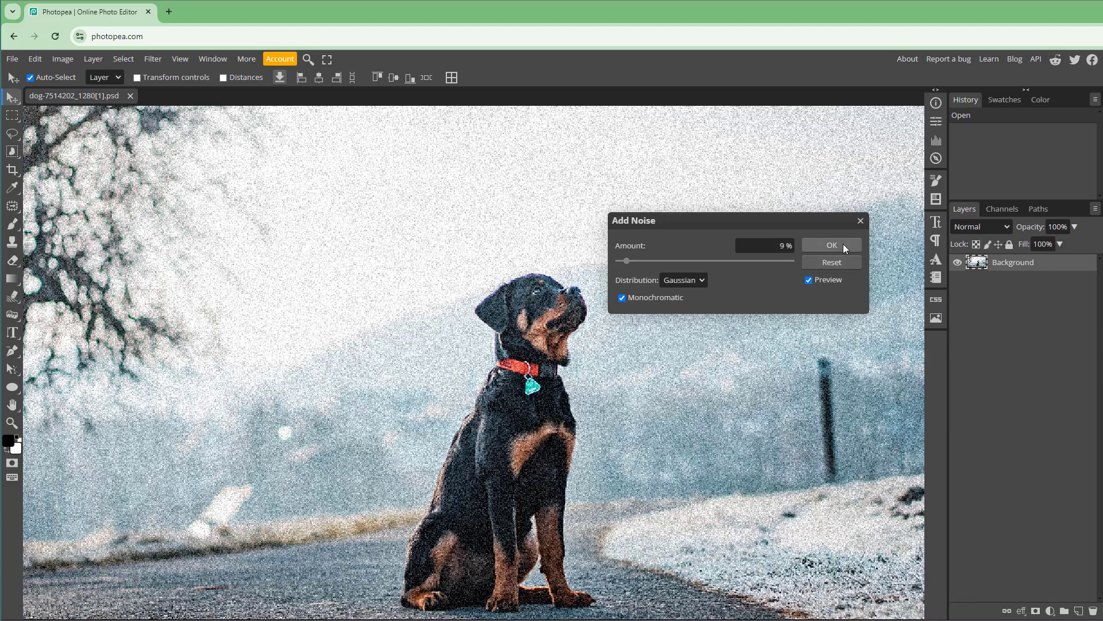
Apply the 9% noise, then run Filter > Noise > Despeckle twice on the grainy photo
left_click(843, 245)
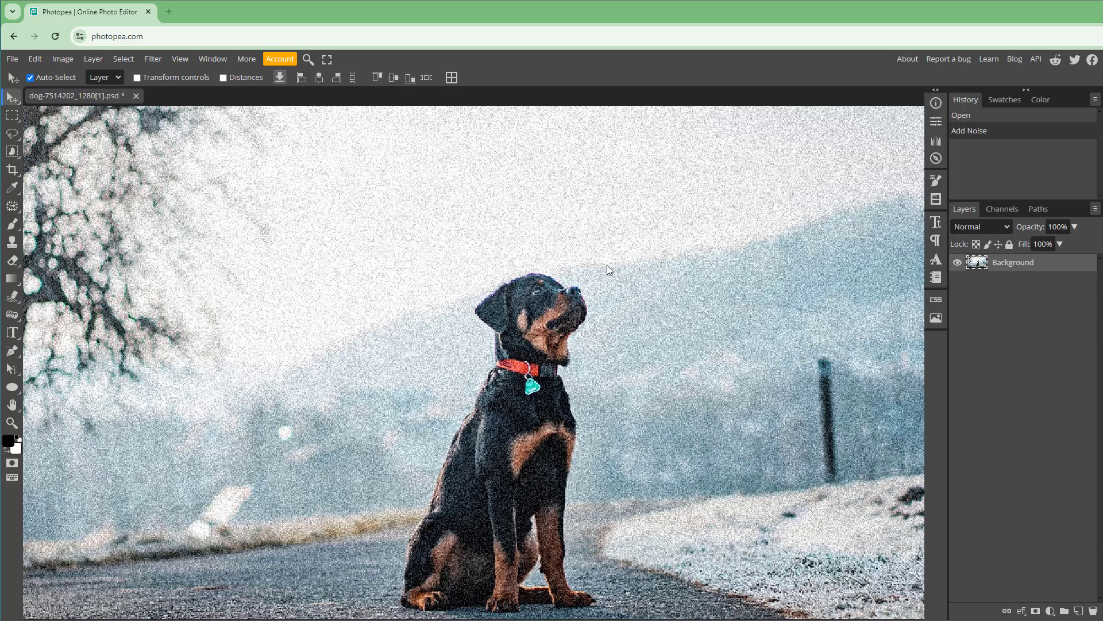
left_click(156, 59)
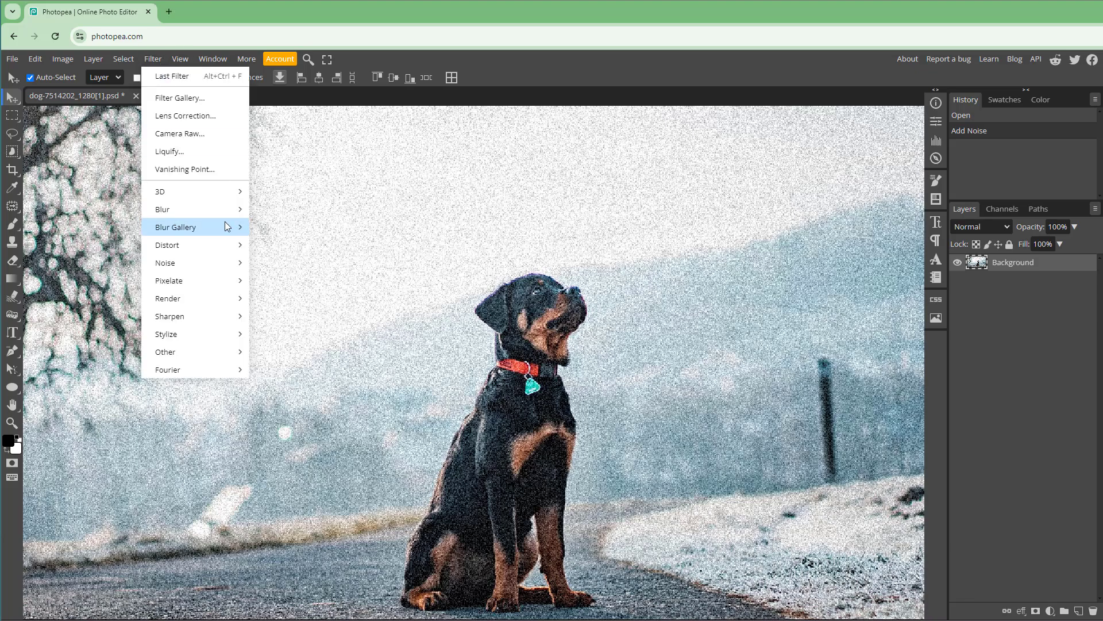
mouse_move(195, 262)
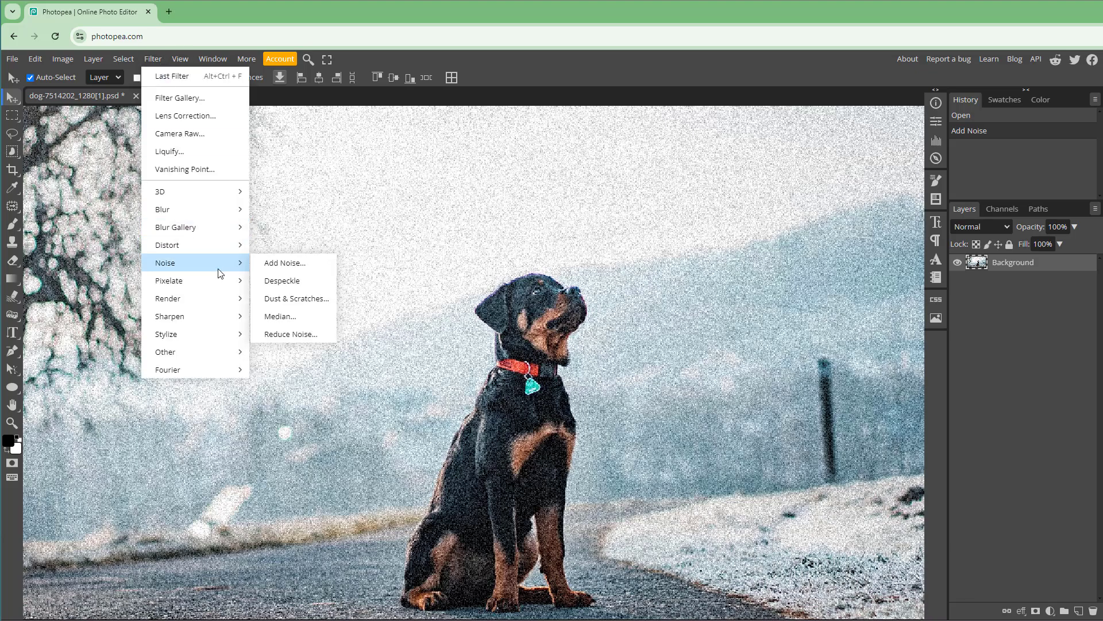
left_click(297, 278)
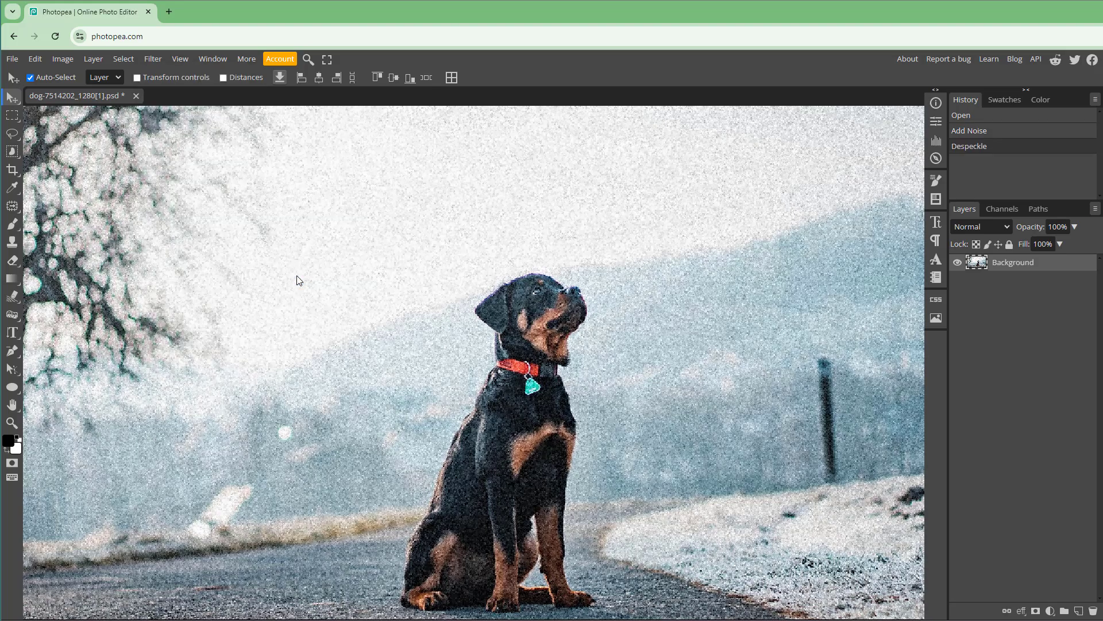
scroll(560, 334, "right", 2)
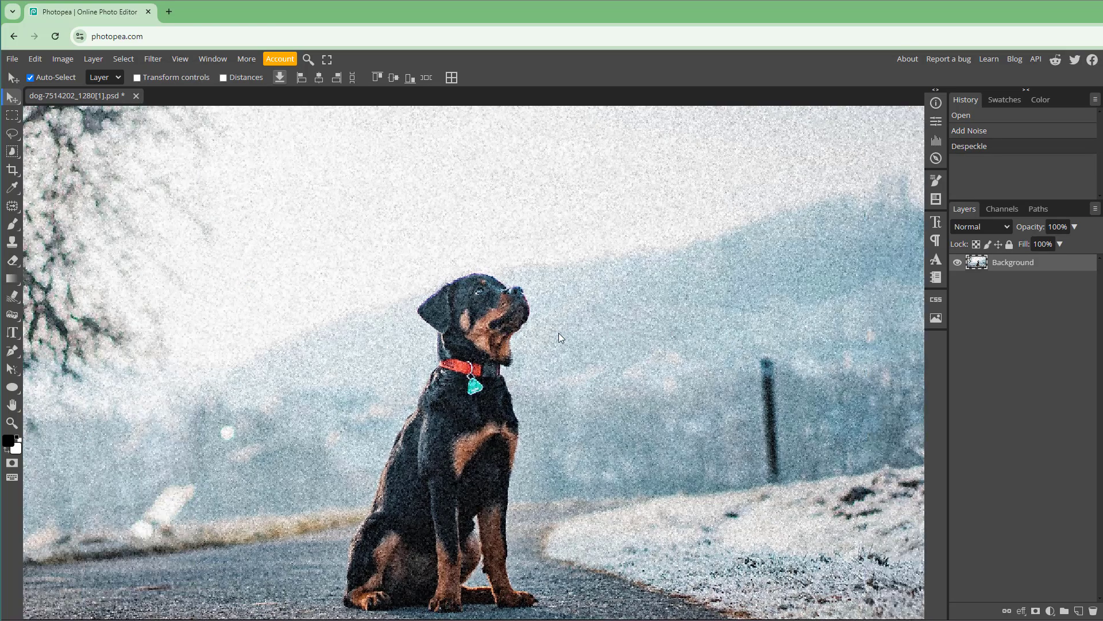
scroll(559, 334, "left", 2)
scroll(558, 332, "down", 3)
scroll(558, 333, "up", 3)
scroll(559, 333, "up", 2)
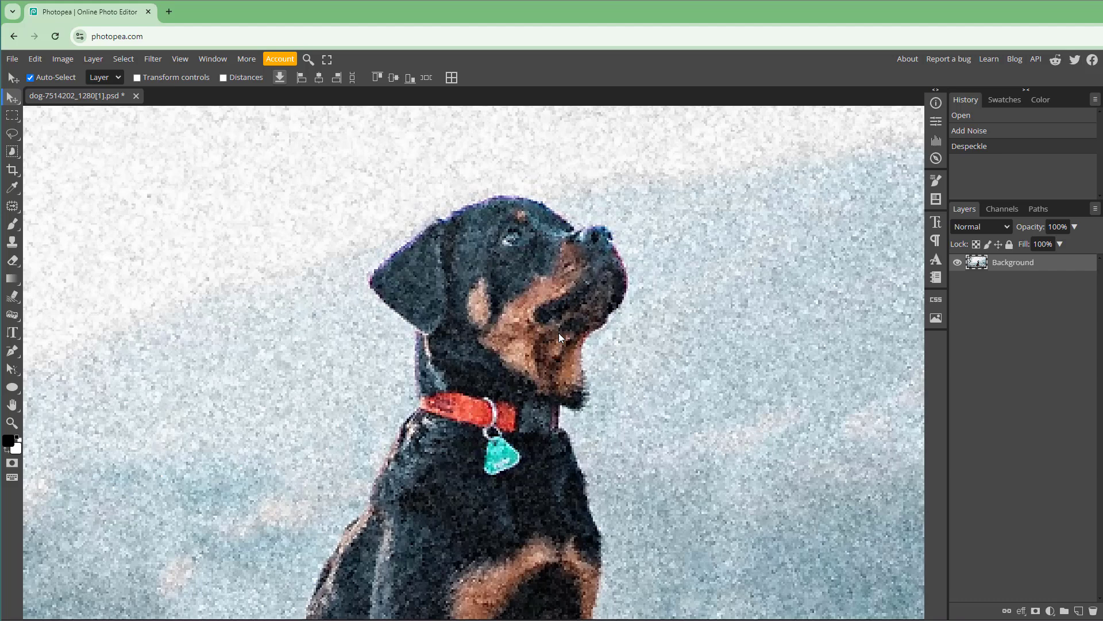
scroll(559, 333, "up", 1)
left_click(153, 59)
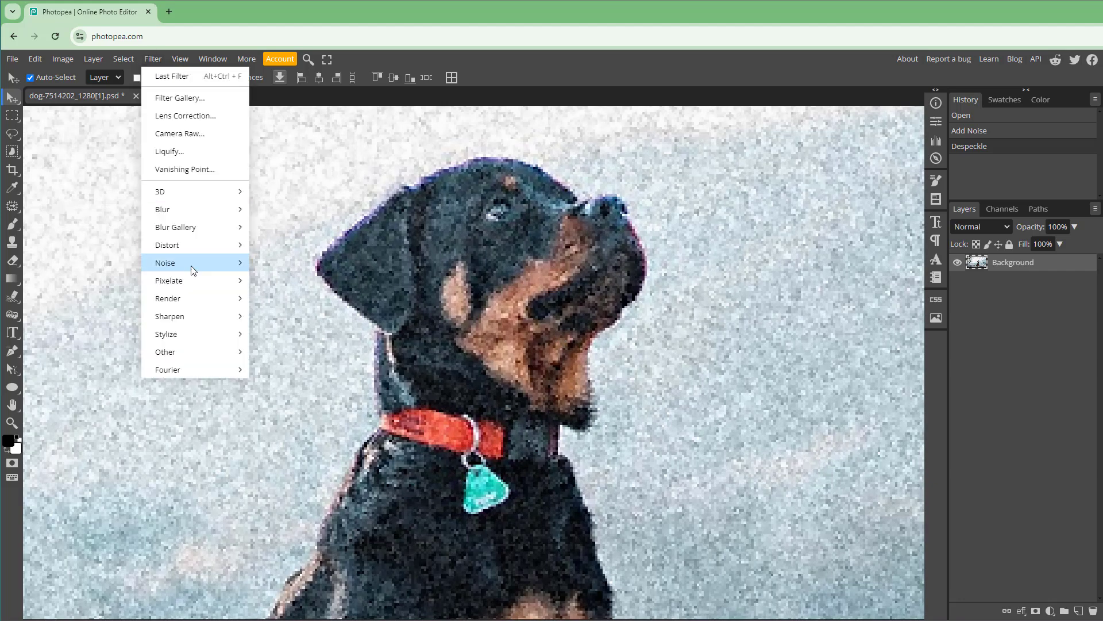
mouse_move(165, 263)
left_click(317, 283)
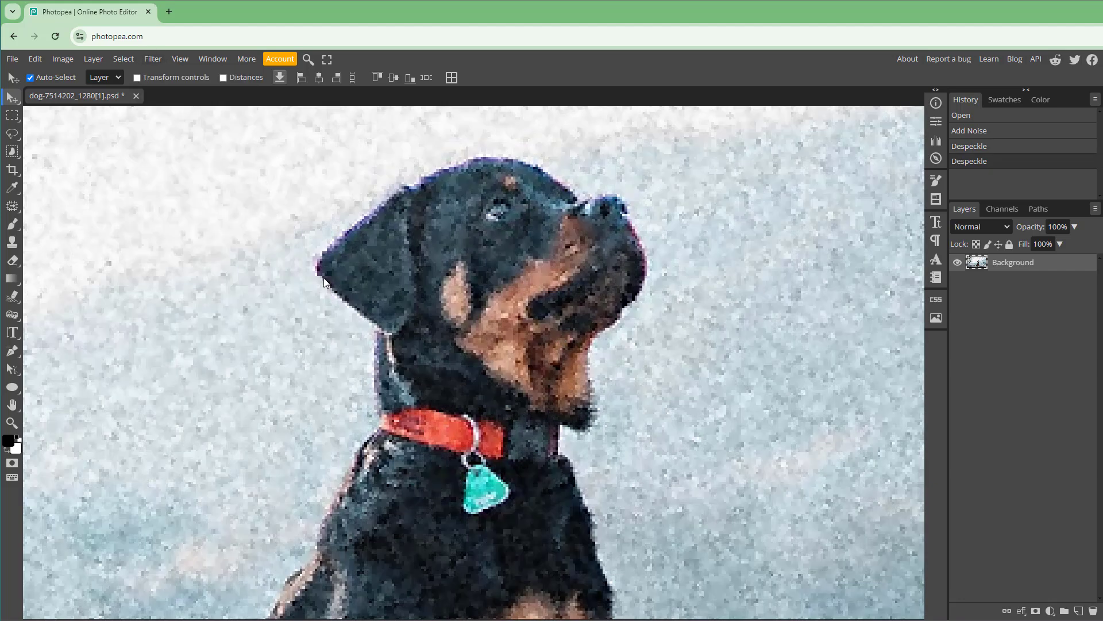
Revert to the History panel's Open step, discarding the noise and both Despeckle passes
left_click(969, 123)
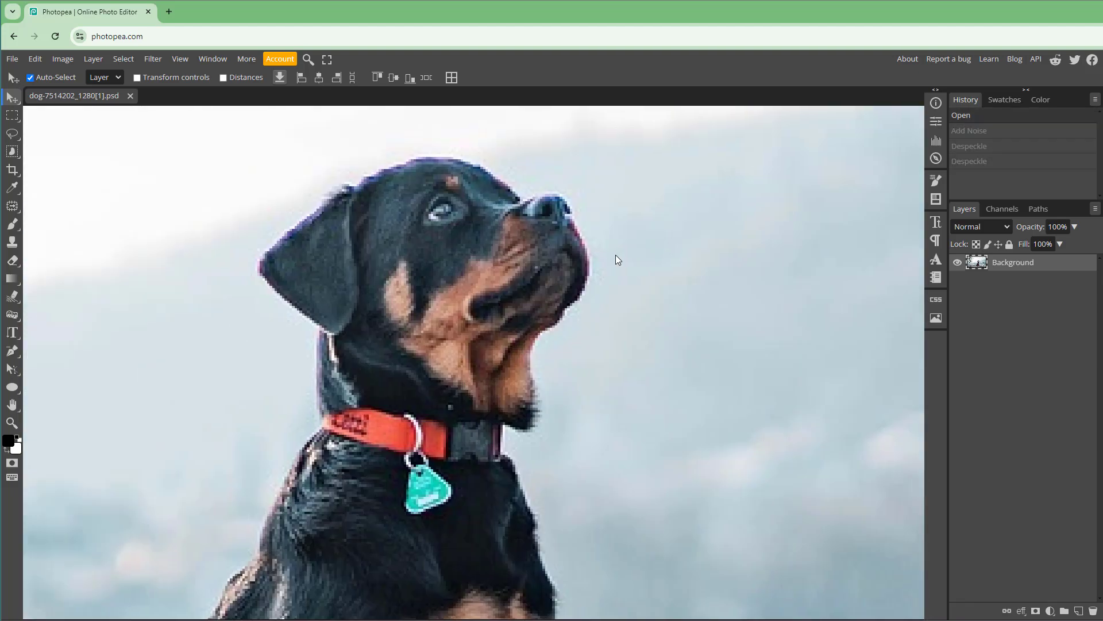
scroll(616, 255, "down", 2)
scroll(616, 254, "down", 2)
scroll(616, 254, "down", 2)
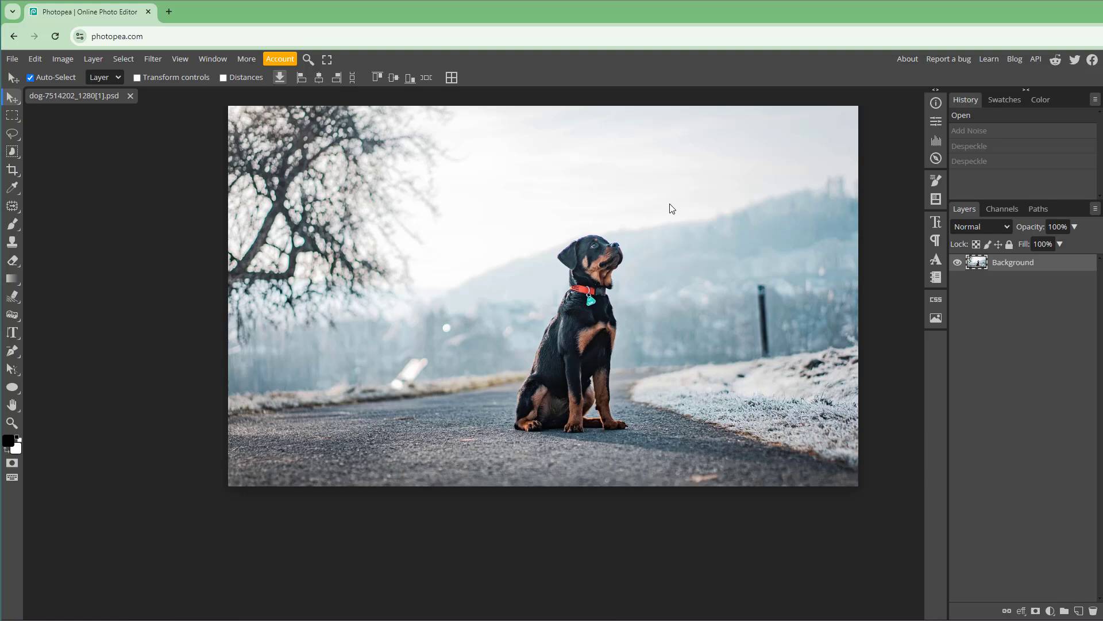
scroll(671, 207, "up", 1)
scroll(680, 202, "up", 1)
scroll(555, 239, "up", 2)
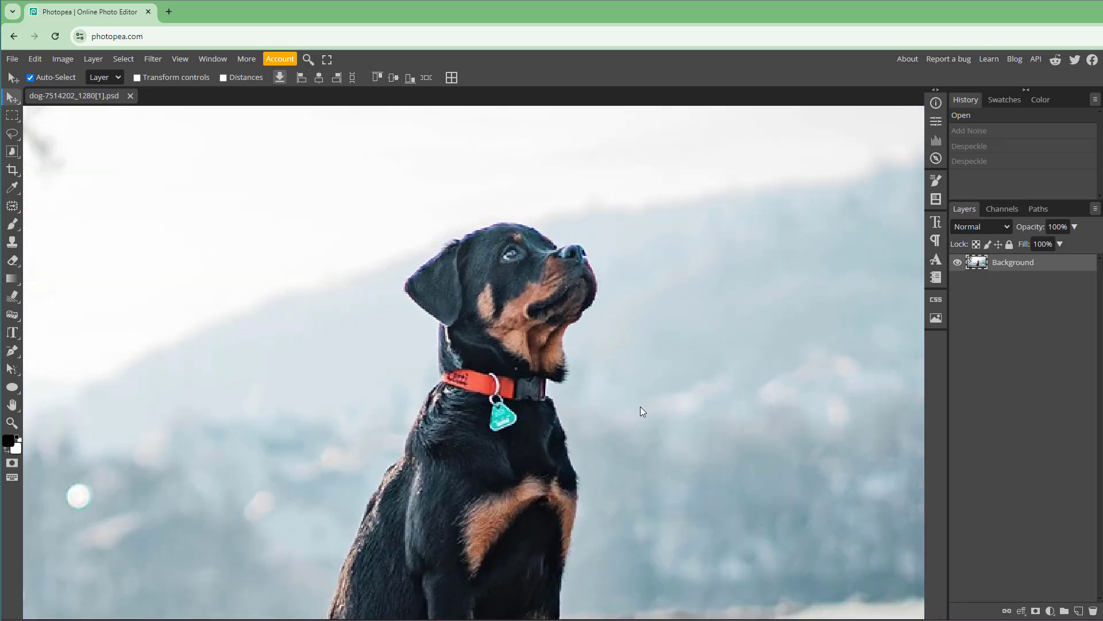
scroll(539, 176, "up", 1)
scroll(509, 191, "up", 1)
scroll(357, 158, "up", 1)
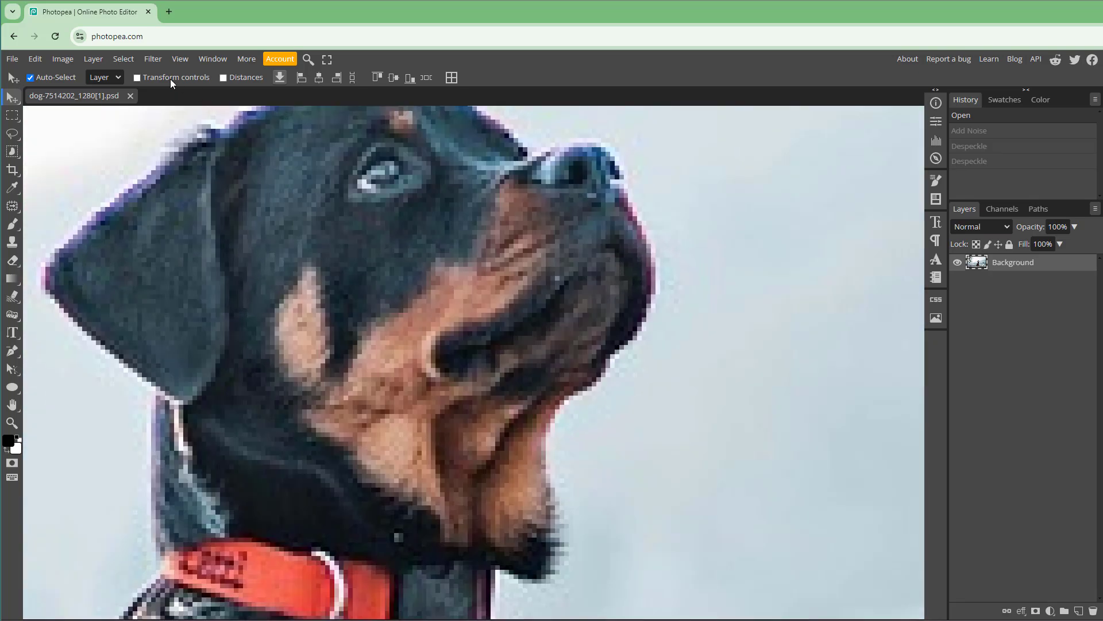
Run Filter > Noise > Despeckle once on the clean, unedited dog photo
left_click(156, 59)
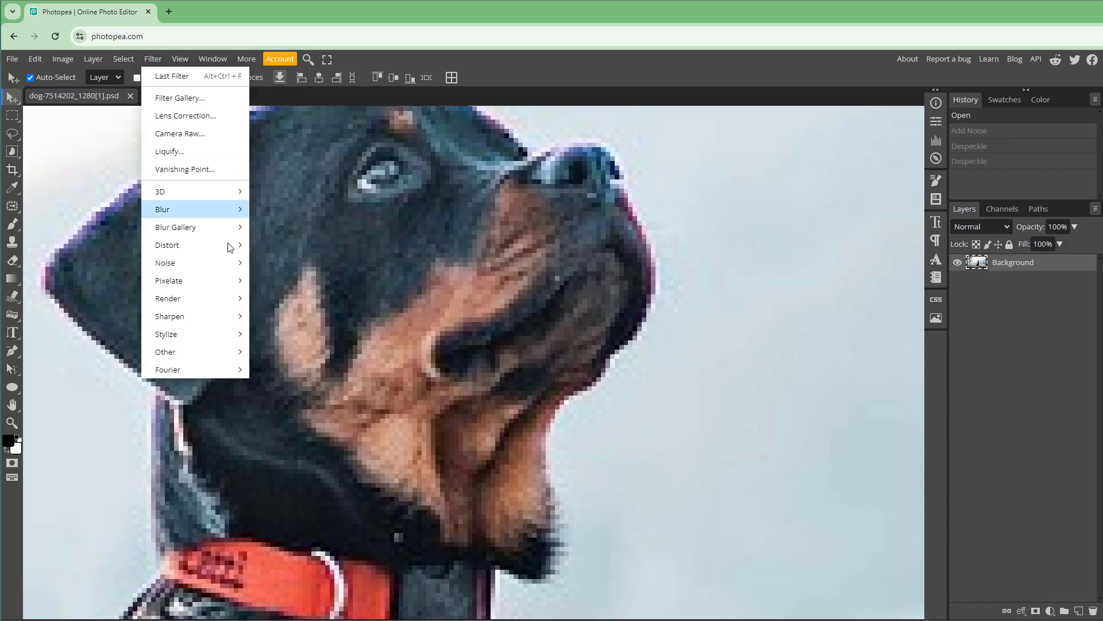
mouse_move(172, 263)
left_click(296, 284)
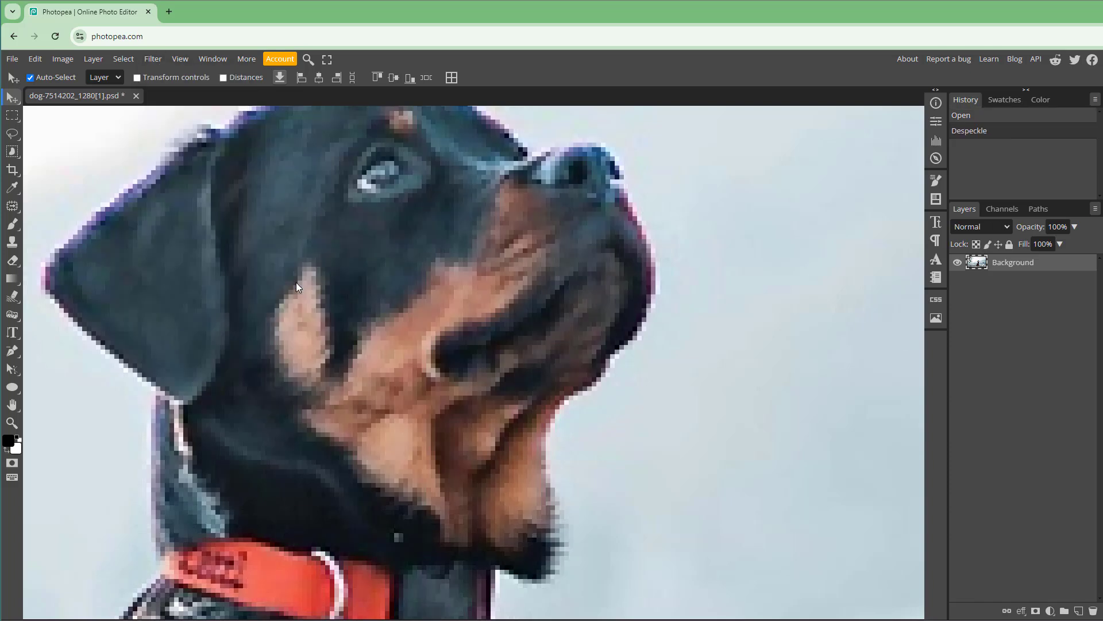
scroll(473, 272, "down", 1)
scroll(474, 272, "down", 1)
scroll(473, 272, "down", 2)
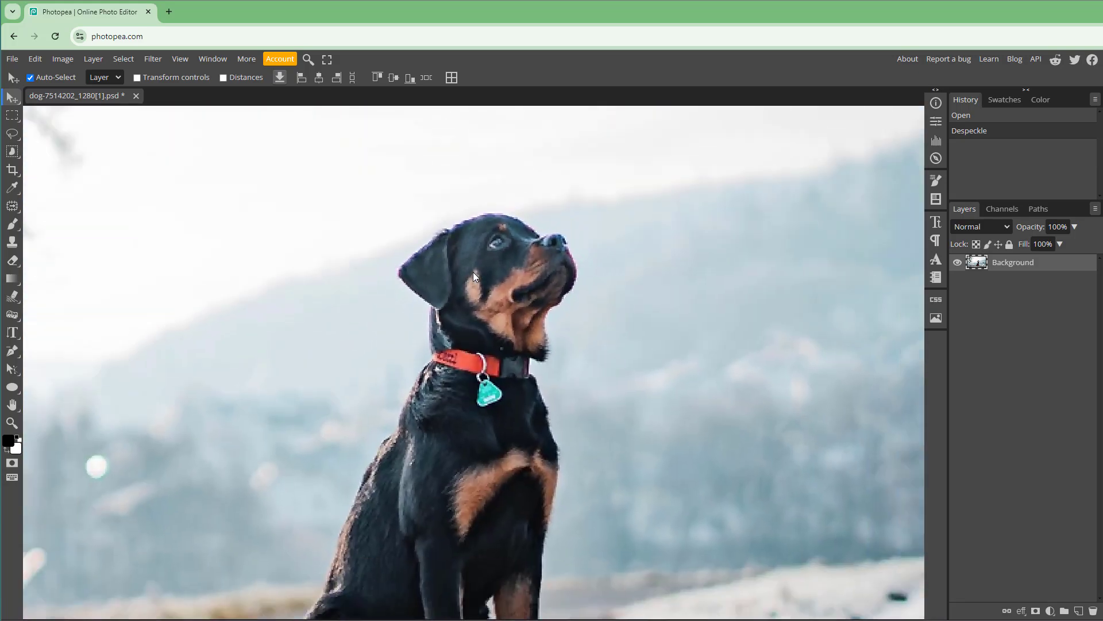
scroll(457, 285, "down", 2)
scroll(423, 293, "down", 1)
scroll(408, 290, "up", 1)
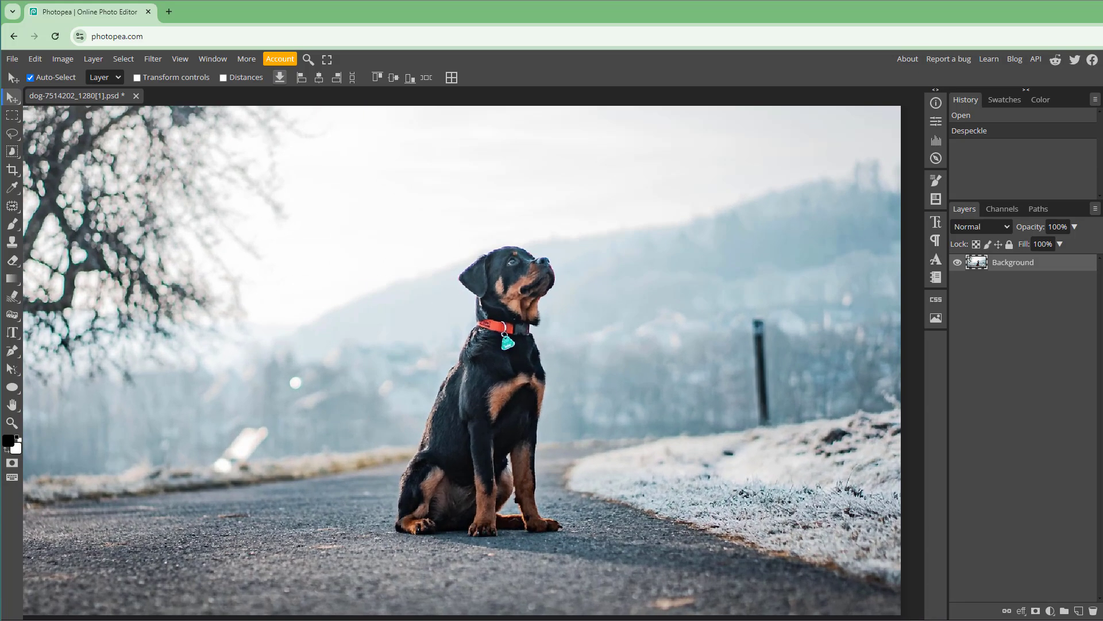